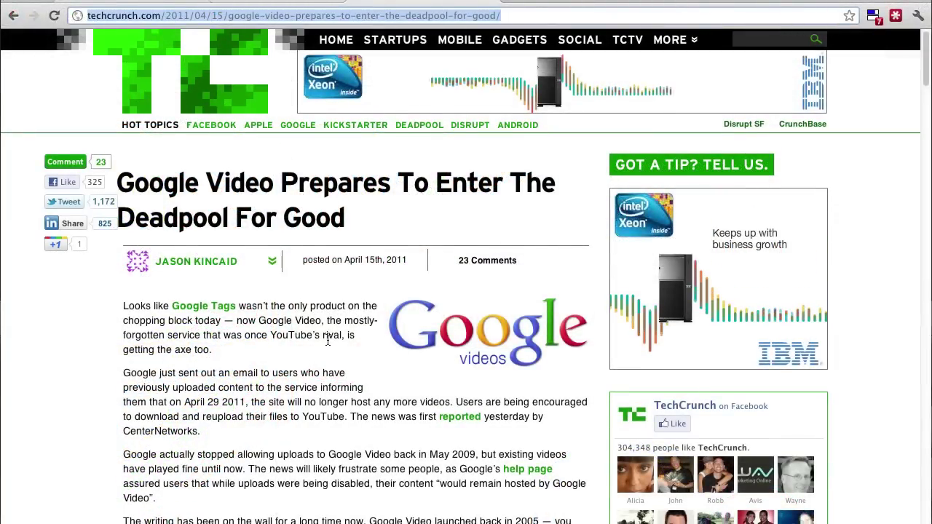
# Scroll the TechCrunch article and highlight the paragraphs about the Google Video shutdown email
pyautogui.scroll(-1, 328, 324)
pyautogui.scroll(-5, 327, 342)
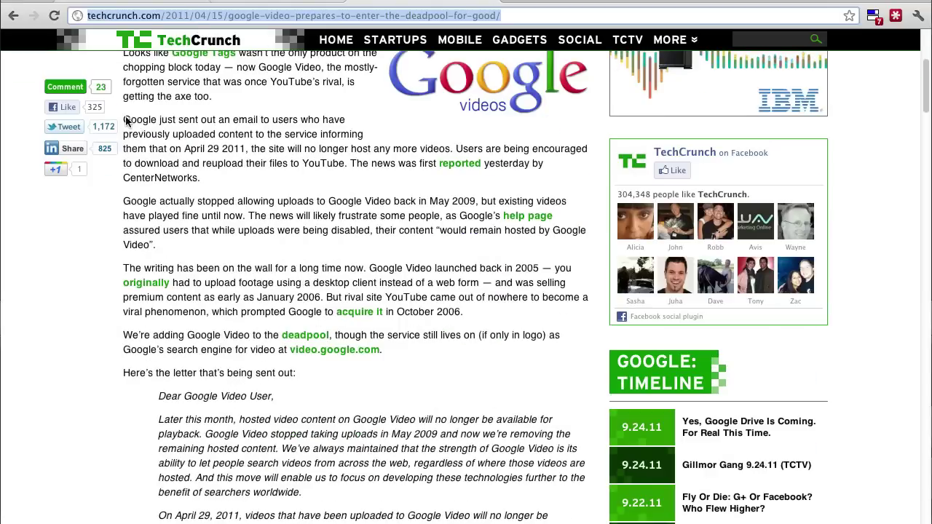
pyautogui.click(174, 129)
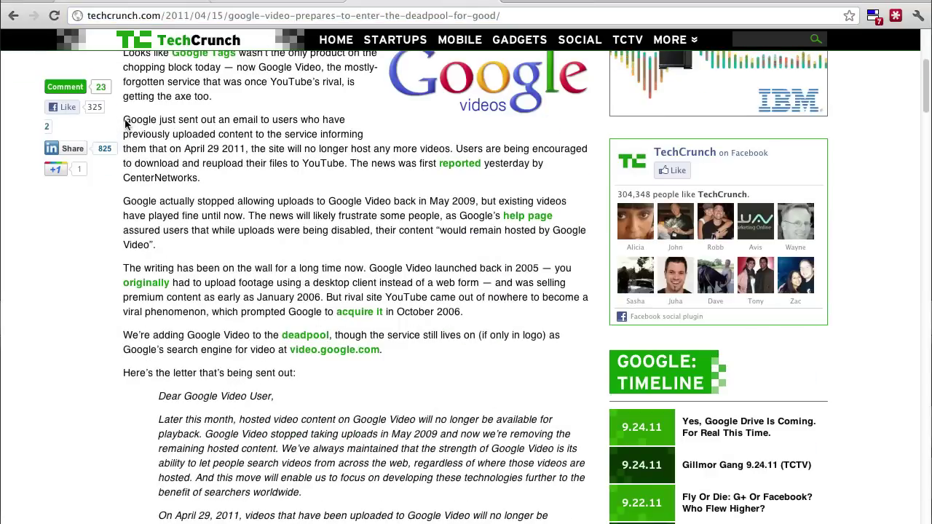
pyautogui.moveTo(125, 125); pyautogui.dragTo(209, 179)
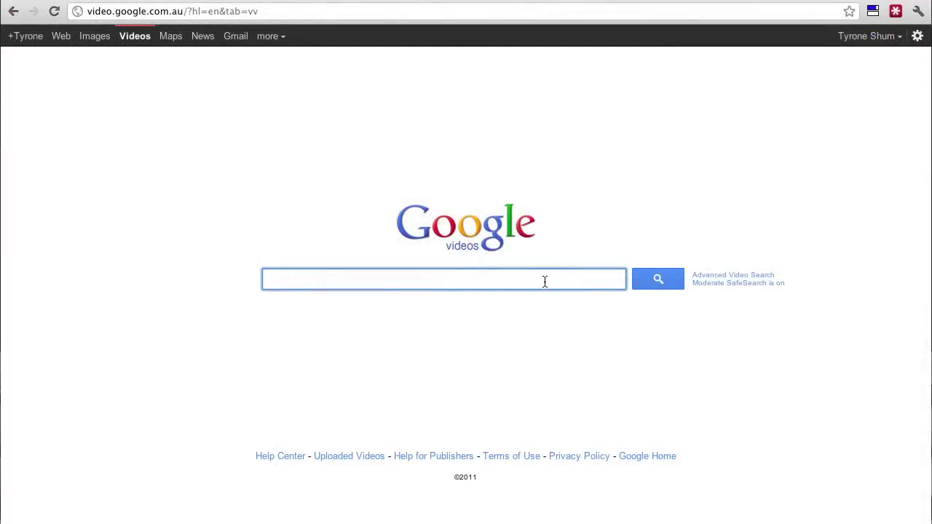
# Search Google Videos for 'Google Videos' and scroll through the roughly 13,800,000 results
pyautogui.write('Google Videos')
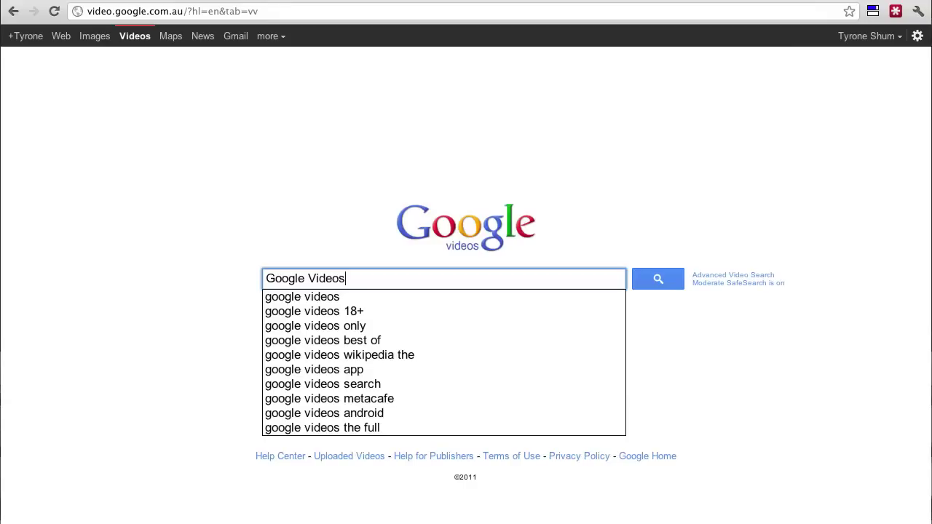
pyautogui.press('Return')
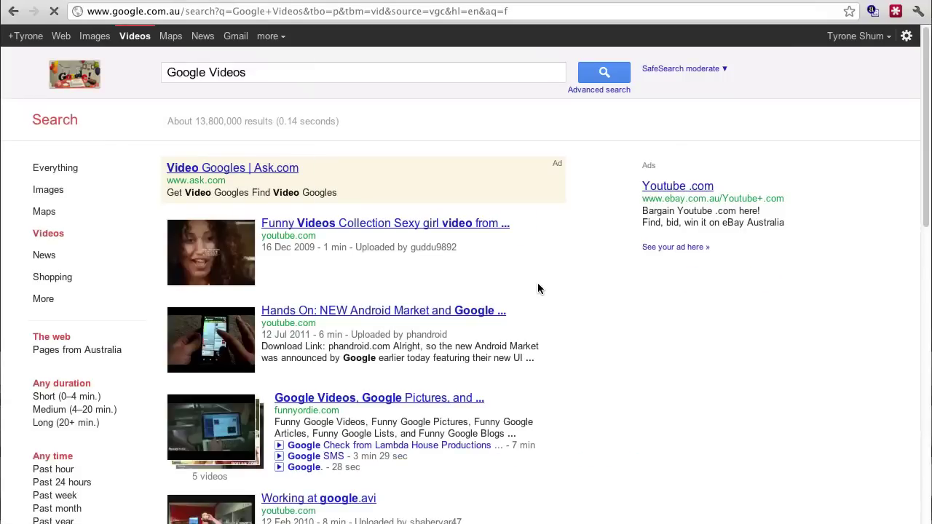
pyautogui.scroll(-5, 546, 297)
pyautogui.scroll(-5, 545, 299)
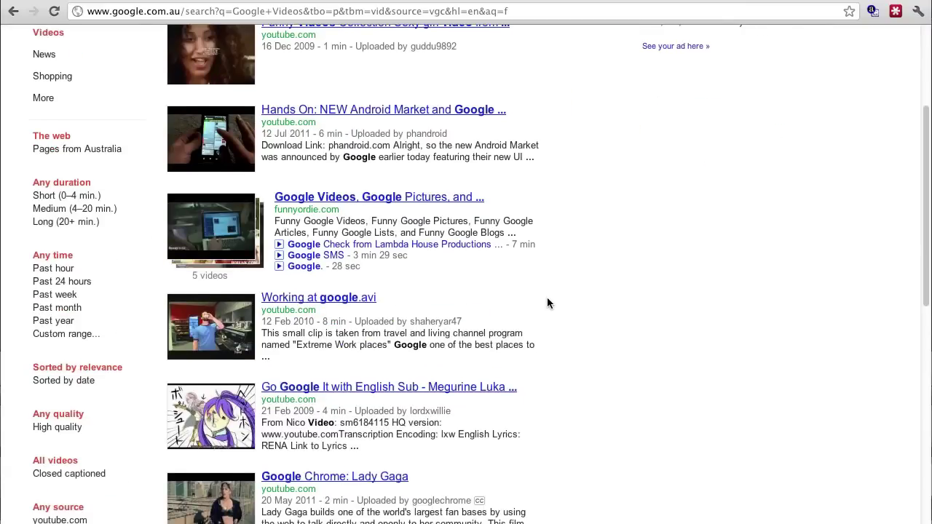
pyautogui.scroll(-8, 547, 303)
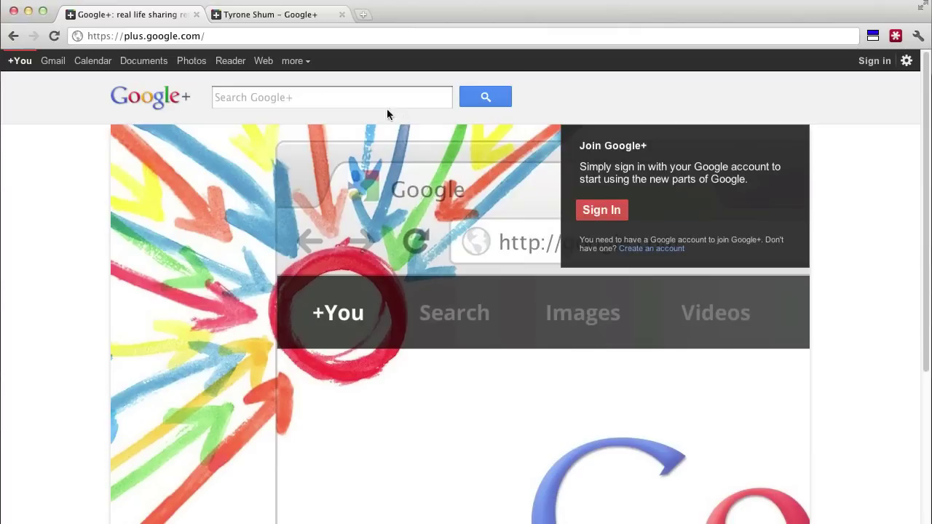
# Sign in to Google+ using the saved account from the autofill list
pyautogui.click(235, 35)
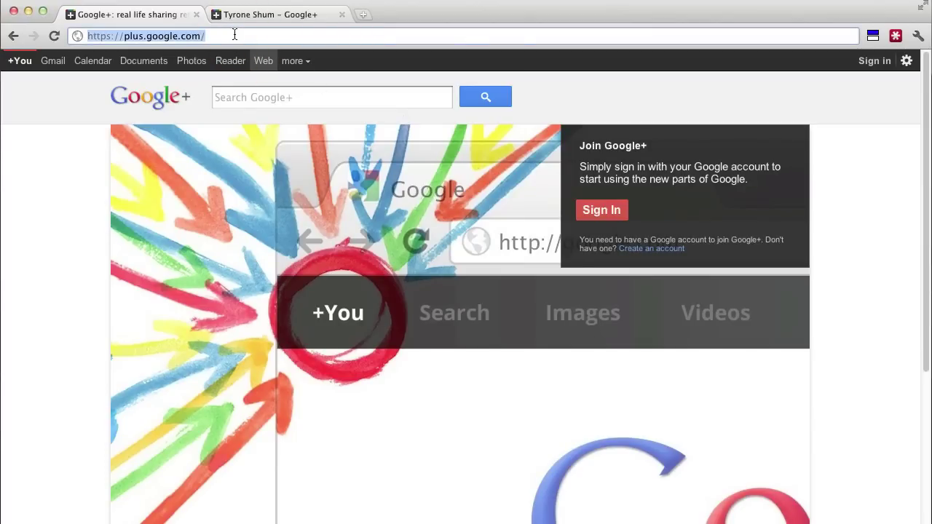
pyautogui.click(605, 210)
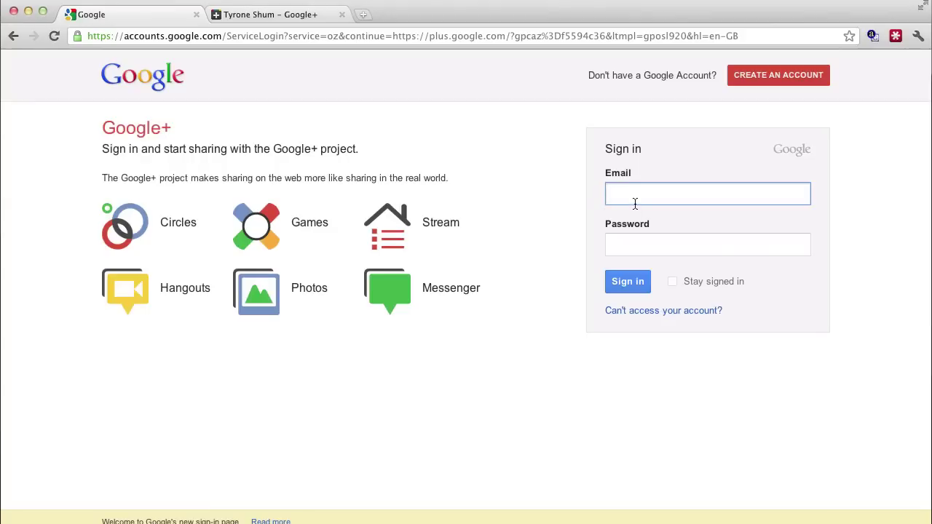
pyautogui.write('ty')
pyautogui.click(635, 214)
pyautogui.click(636, 286)
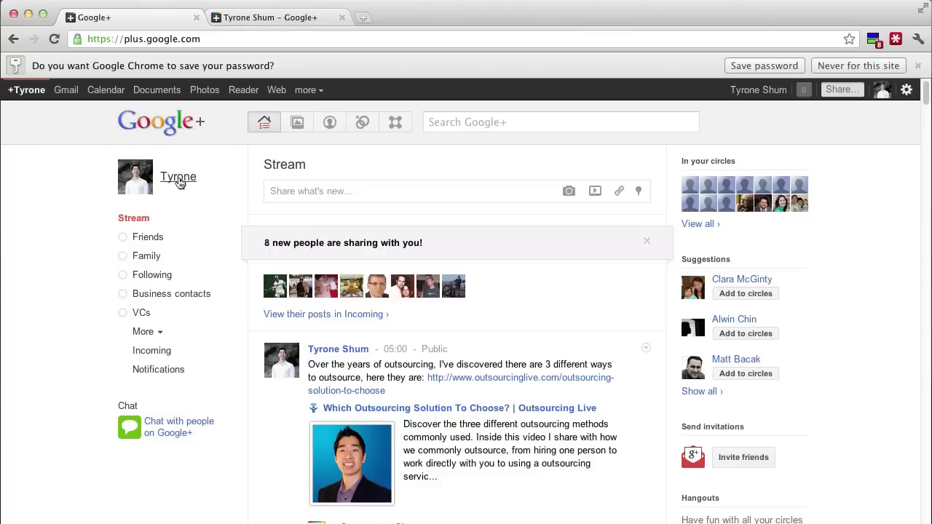
# Go to your profile's Videos tab and start uploading new videos
pyautogui.click(179, 182)
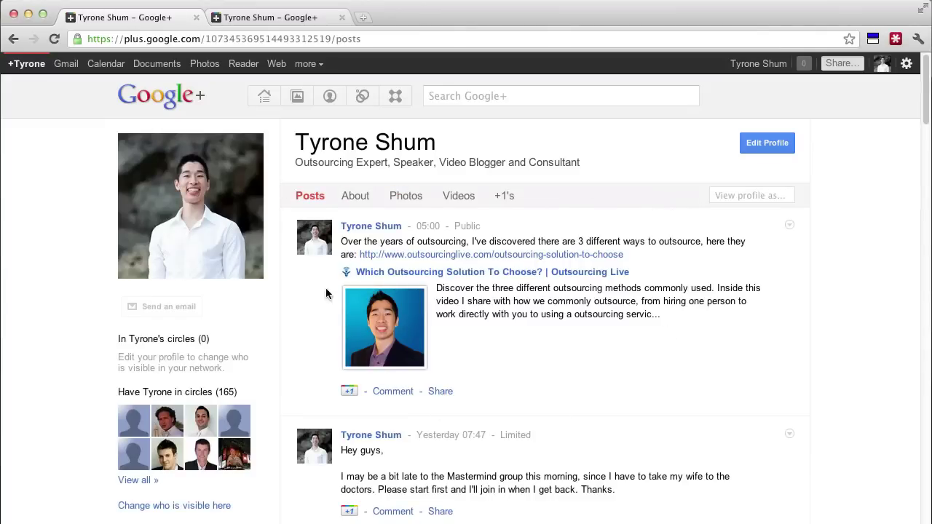
pyautogui.click(460, 198)
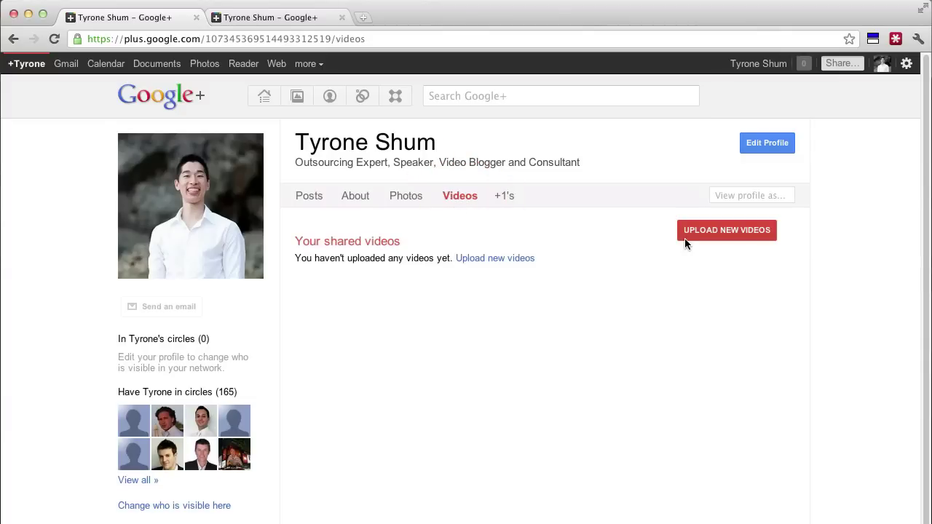
pyautogui.click(703, 233)
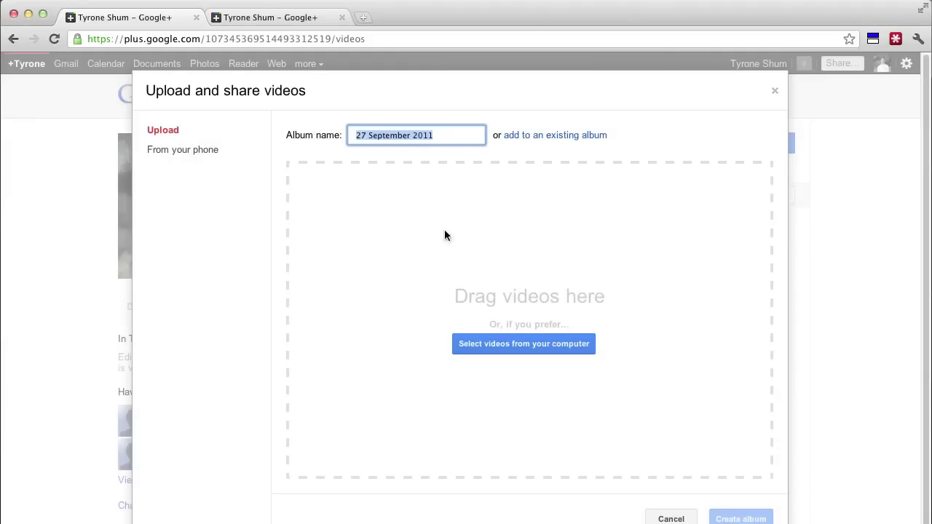
# Open the computer file picker for video selection, then cancel it without choosing a file
pyautogui.click(529, 348)
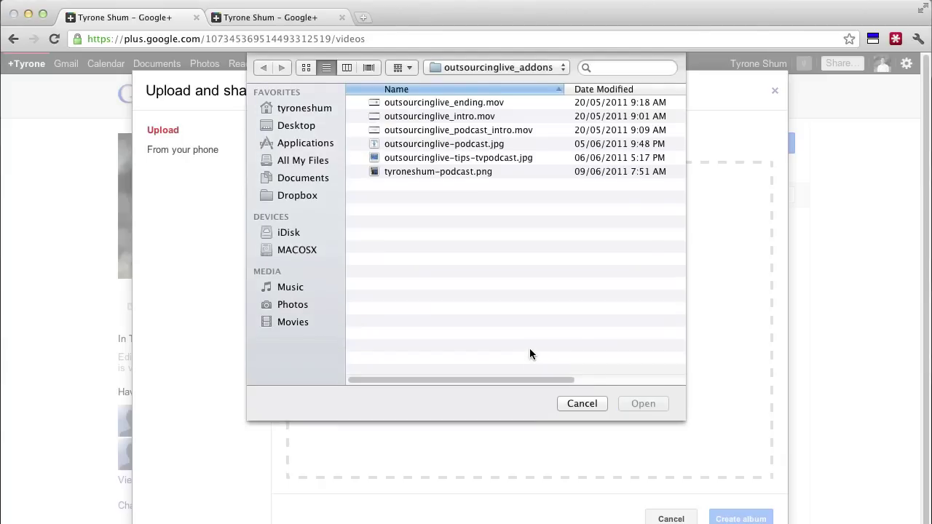
pyautogui.click(581, 404)
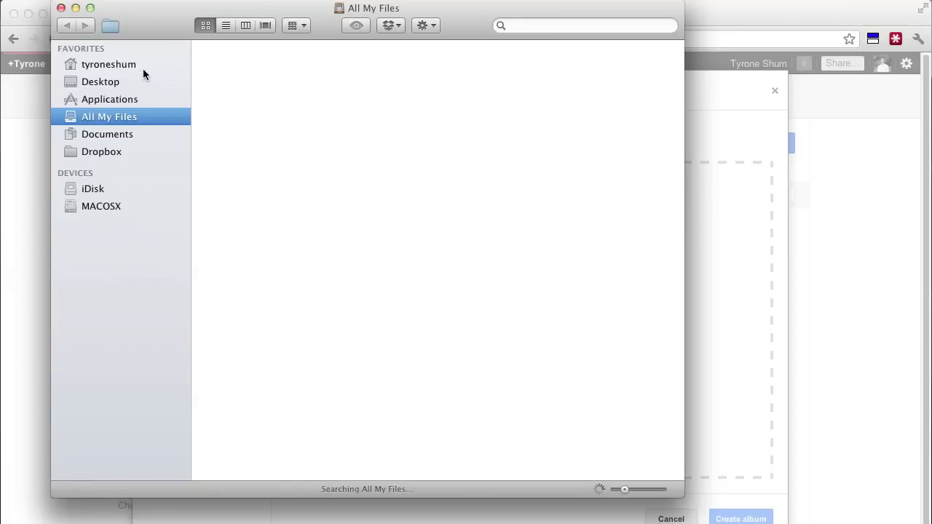
# In Finder, open the home folder's 00 videos > 02 – completed folder and move the window aside
pyautogui.click(132, 67)
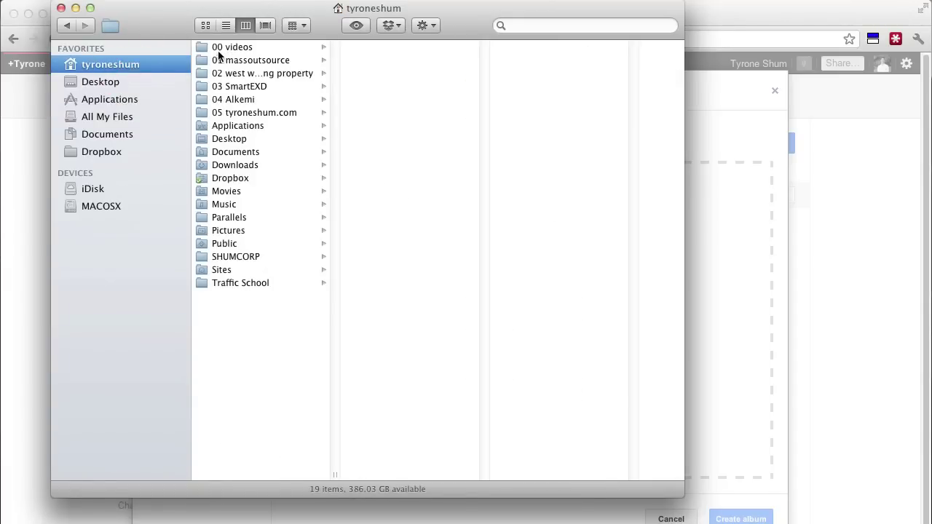
pyautogui.click(225, 49)
pyautogui.click(399, 61)
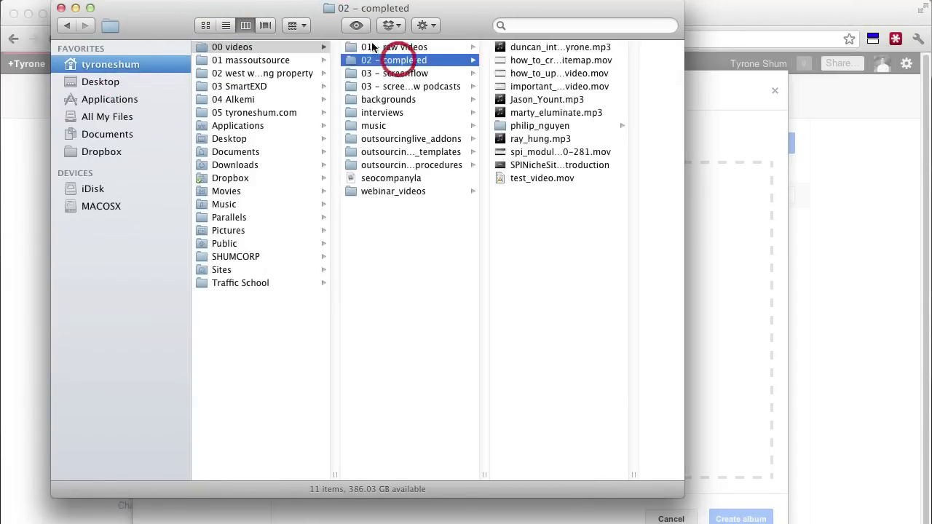
pyautogui.moveTo(302, 8); pyautogui.dragTo(579, 71)
pyautogui.moveTo(516, 77); pyautogui.dragTo(593, 74)
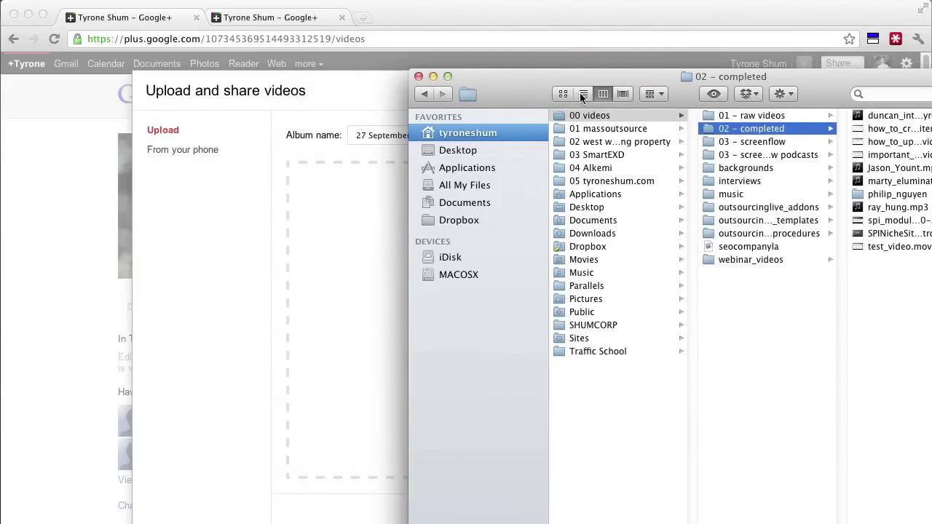
# Switch Finder to list view and drag test_video.mov into the Google+ upload dialog
pyautogui.click(583, 94)
pyautogui.moveTo(531, 74); pyautogui.dragTo(634, 76)
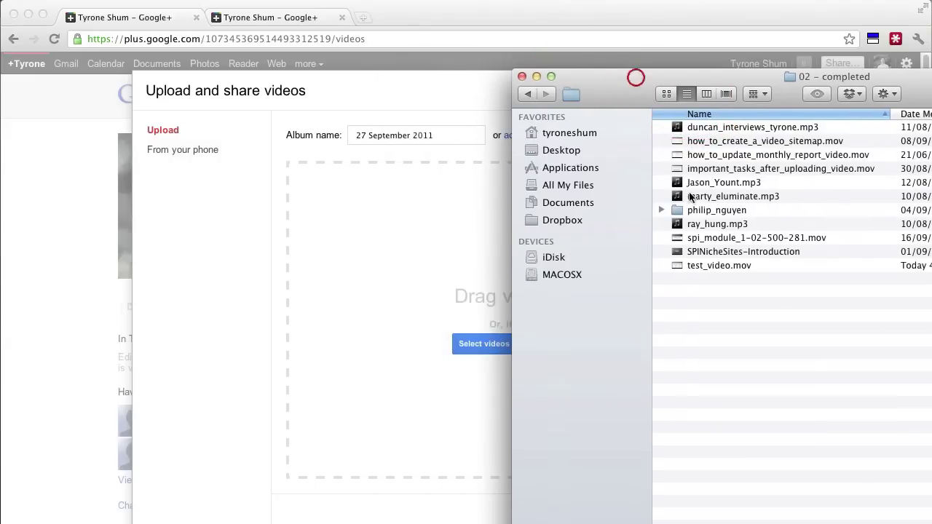
pyautogui.click(728, 265)
pyautogui.moveTo(748, 264); pyautogui.dragTo(454, 220)
# Close Finder, rename the album to 'Video Test', and create it after the upload finishes
pyautogui.click(521, 50)
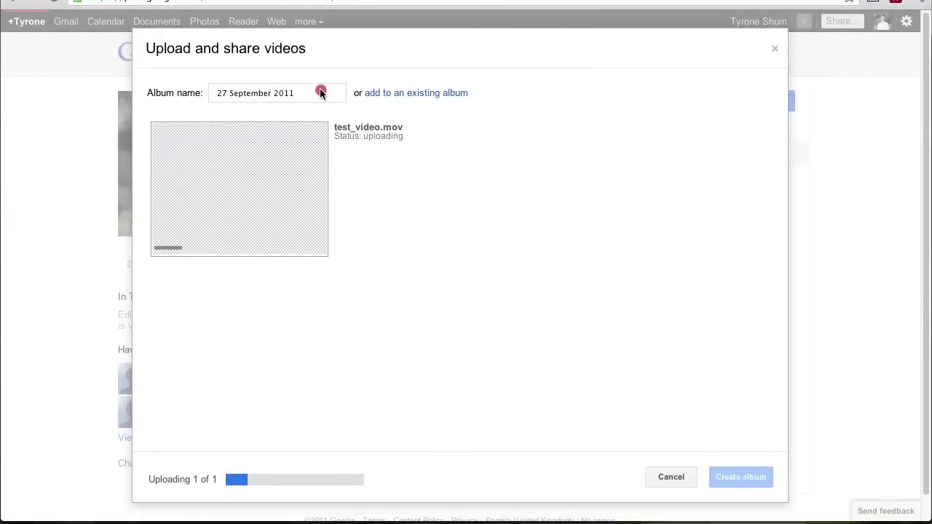
pyautogui.moveTo(310, 92); pyautogui.dragTo(151, 95)
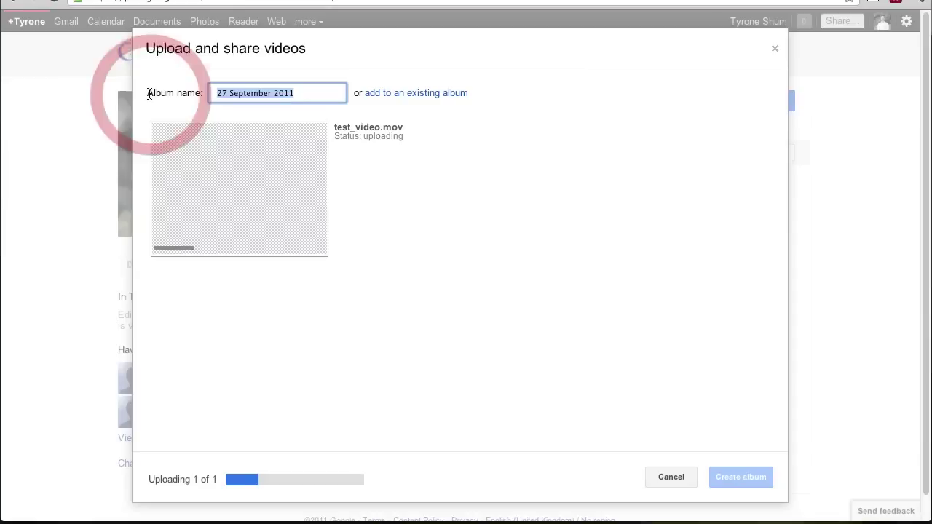
pyautogui.write('Video')
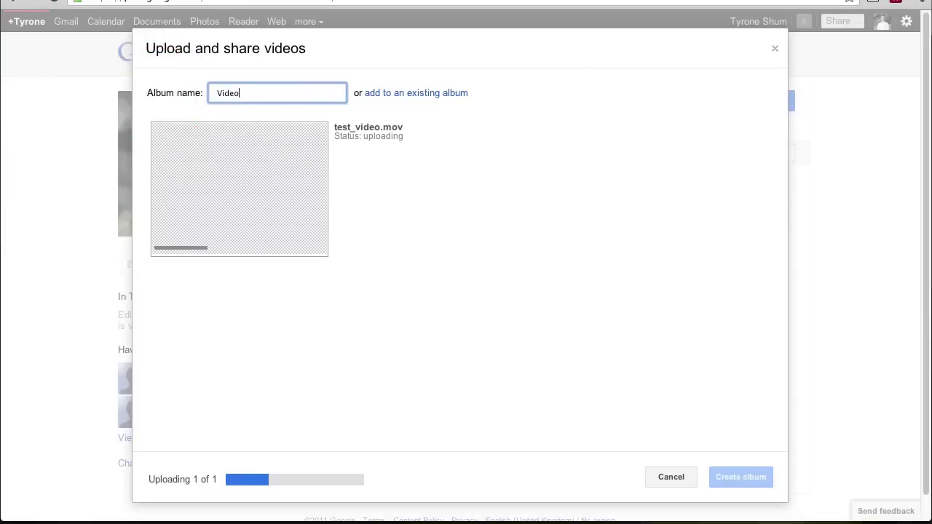
pyautogui.write(' Test')
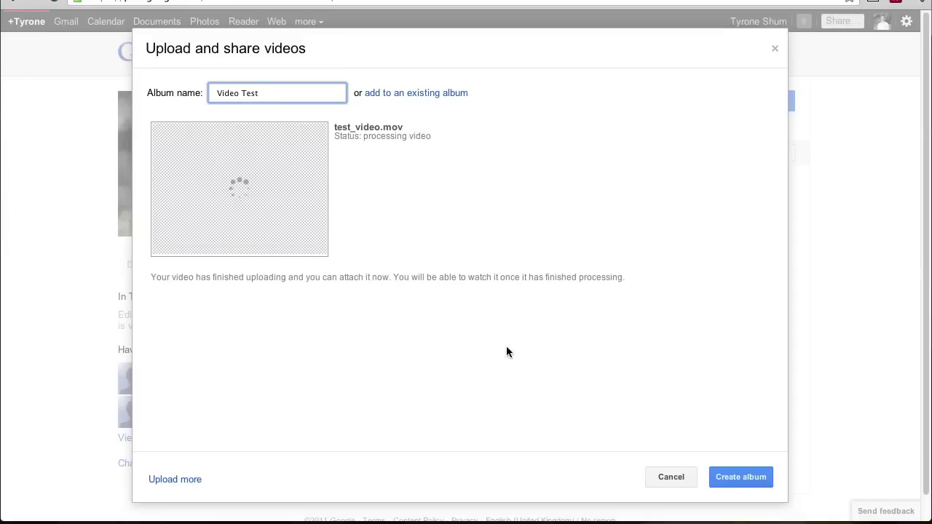
pyautogui.click(750, 478)
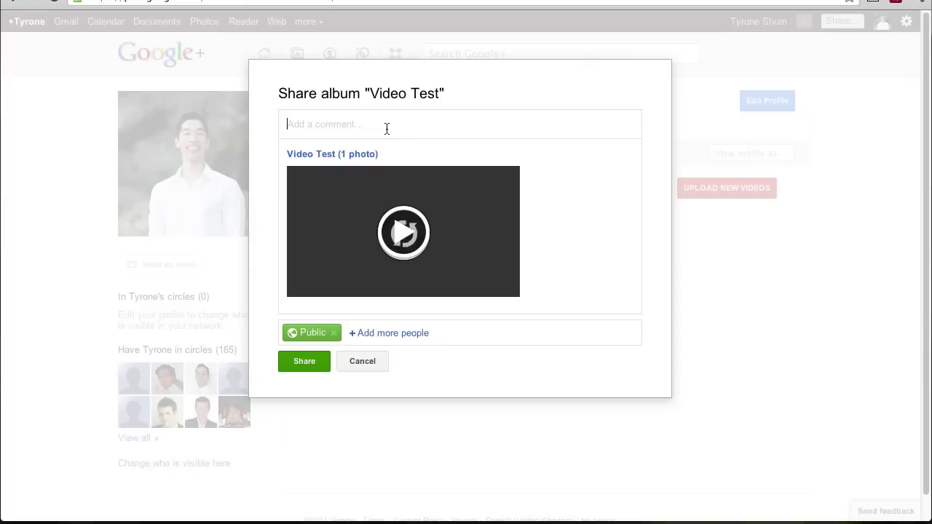
# Share the album publicly with the comment 'This is a test video for Google Plus'
pyautogui.write('This is a test video for Google Plus')
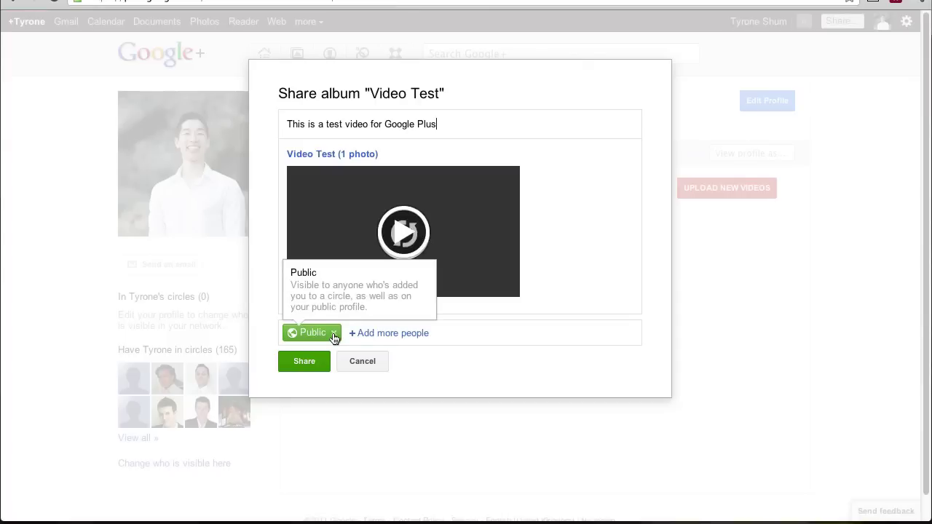
pyautogui.click(373, 335)
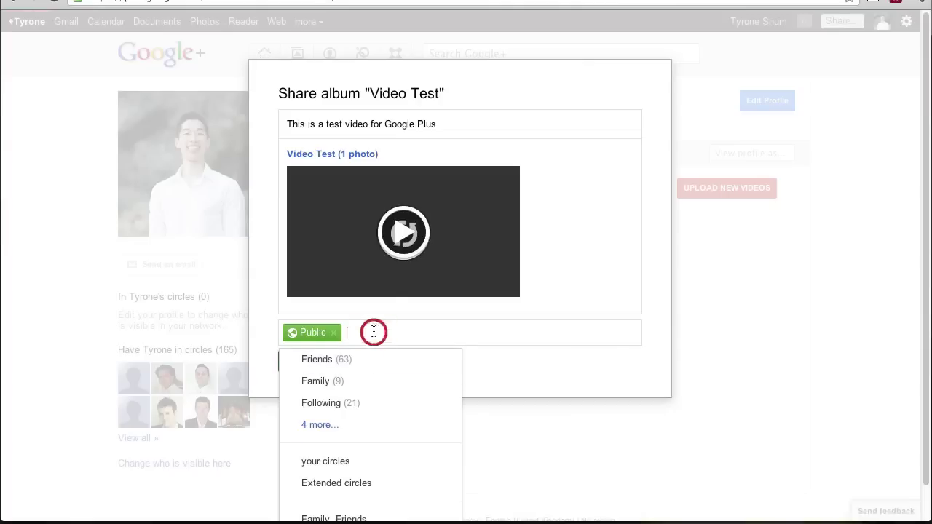
pyautogui.click(496, 365)
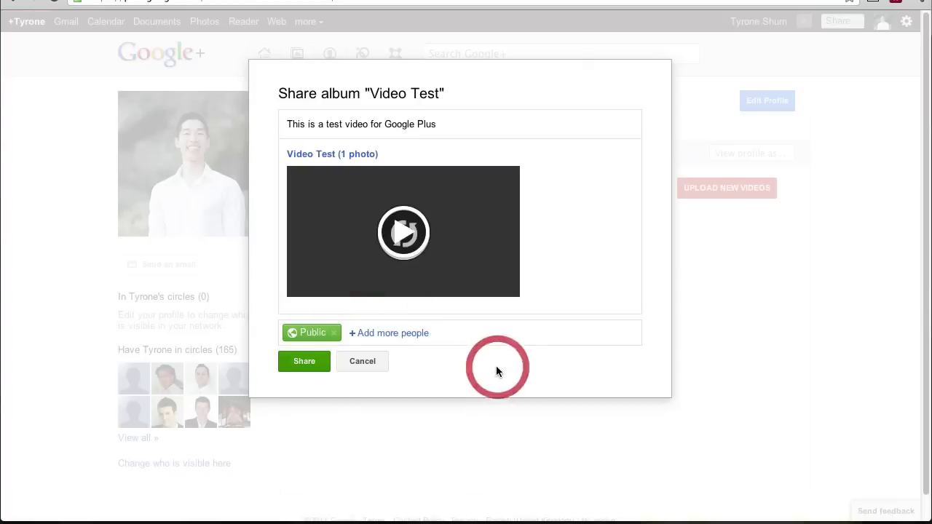
pyautogui.click(315, 364)
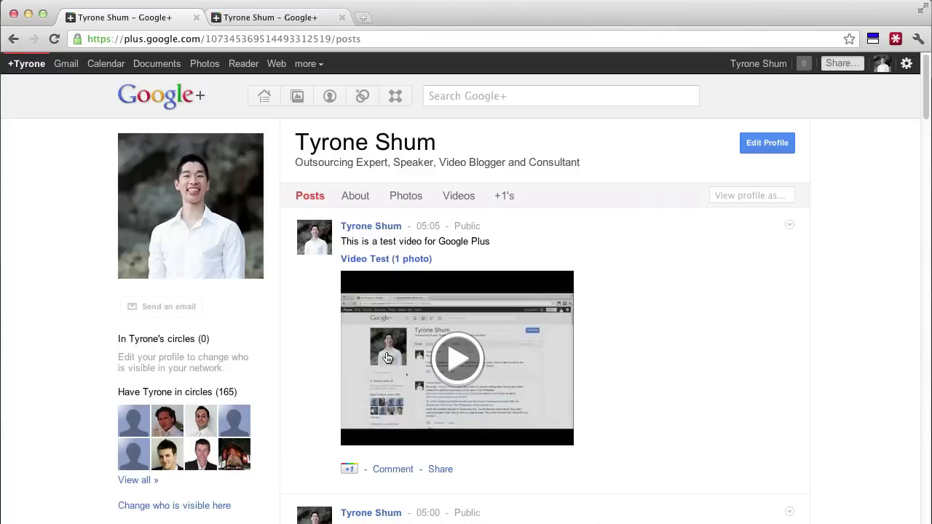
# Open google.com.au in a new browser tab
pyautogui.click(369, 19)
pyautogui.click(366, 19)
pyautogui.write('googl')
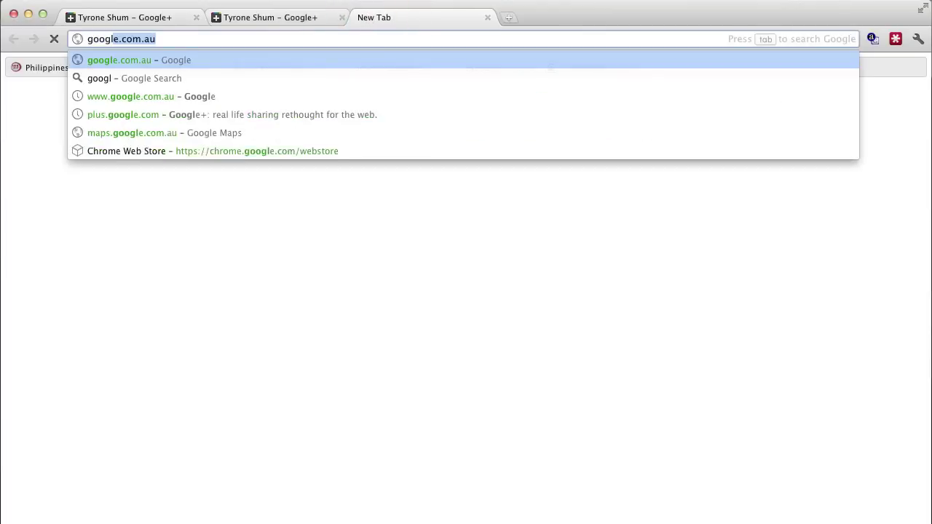
pyautogui.press('Return')
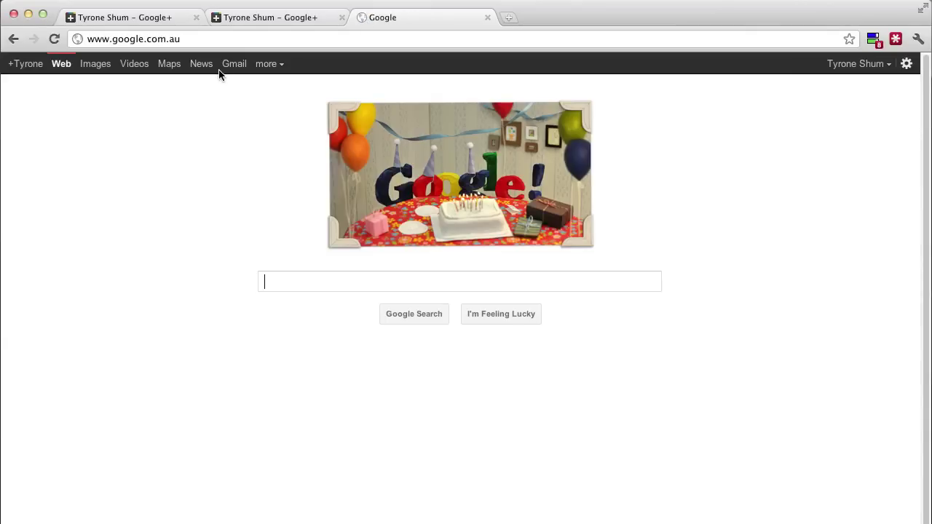
# Run a Google Videos search for 'outsourcing'
pyautogui.click(128, 67)
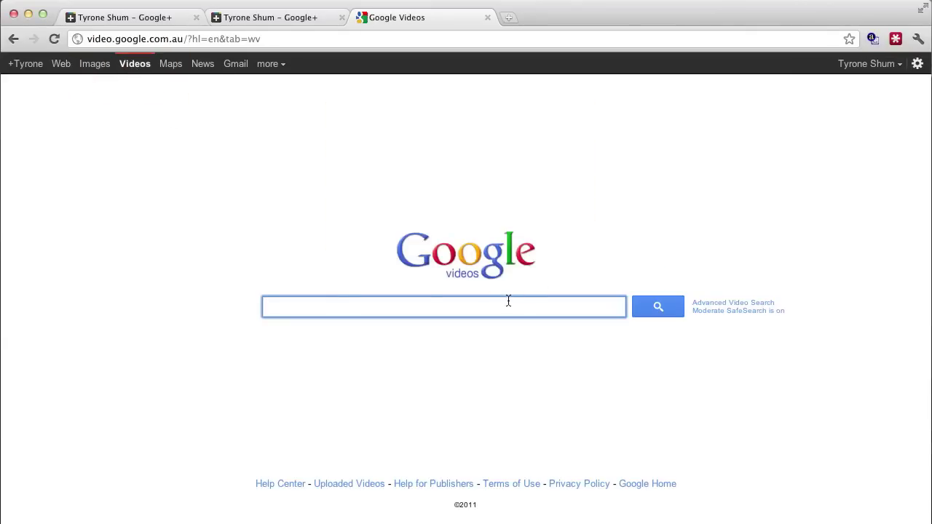
pyautogui.click(508, 301)
pyautogui.write('outsourcin')
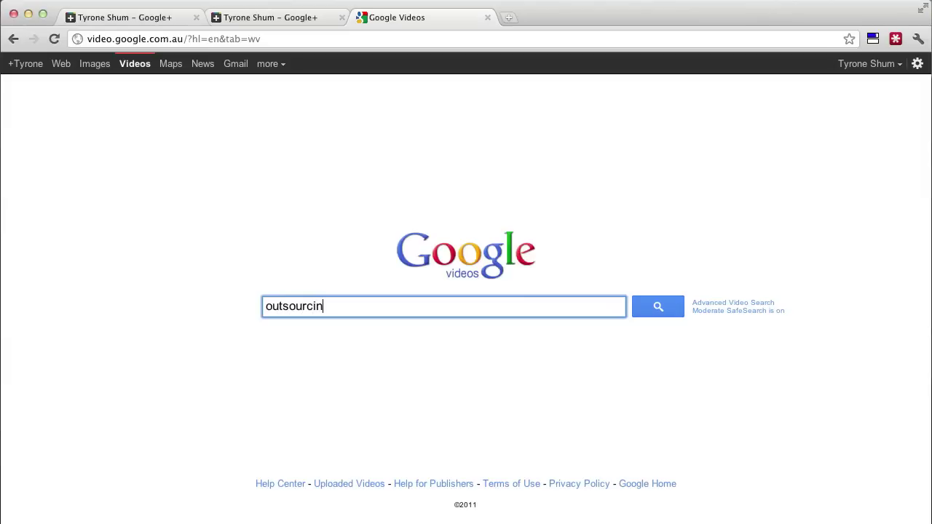
pyautogui.write('g')
pyautogui.press('Return')
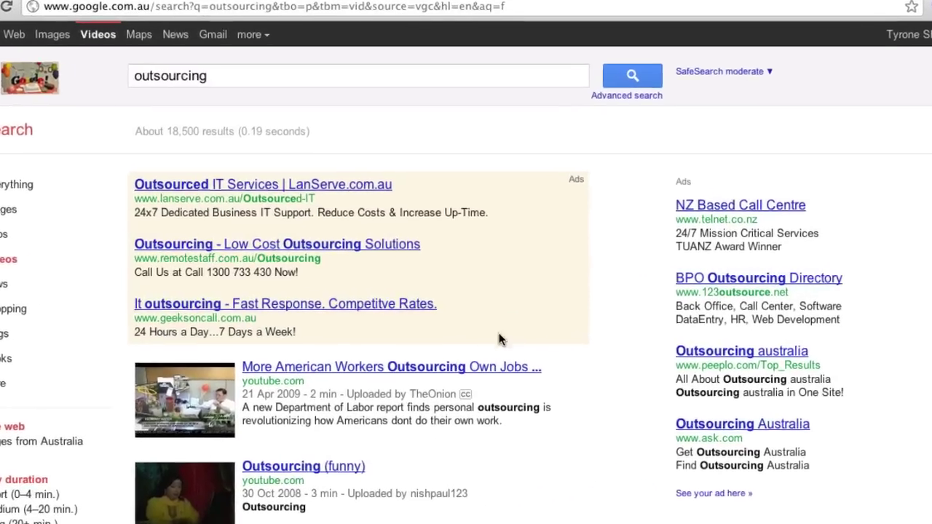
# Browse the outsourcing results, highlight the Top 5 Tips result, then return to the Google+ profile tab
pyautogui.scroll(-3, 539, 342)
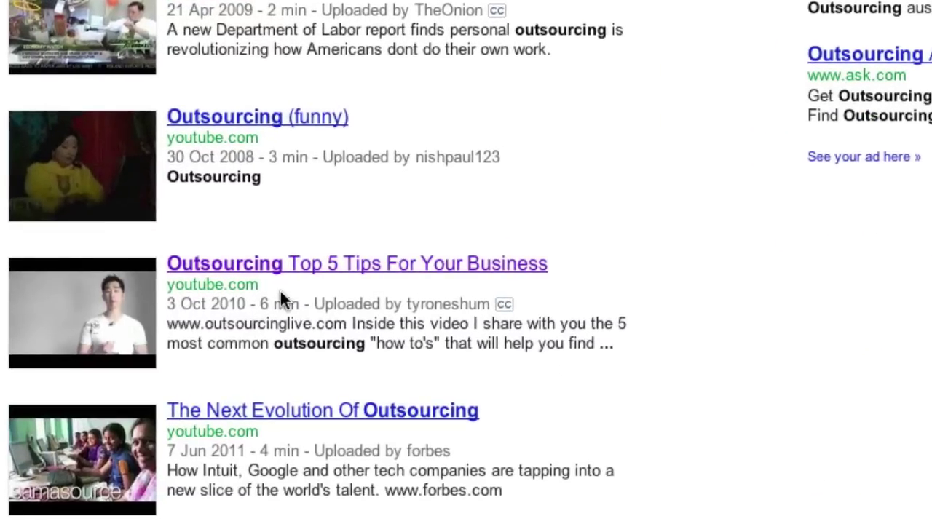
pyautogui.moveTo(260, 288); pyautogui.dragTo(167, 276)
pyautogui.scroll(-5, 335, 387)
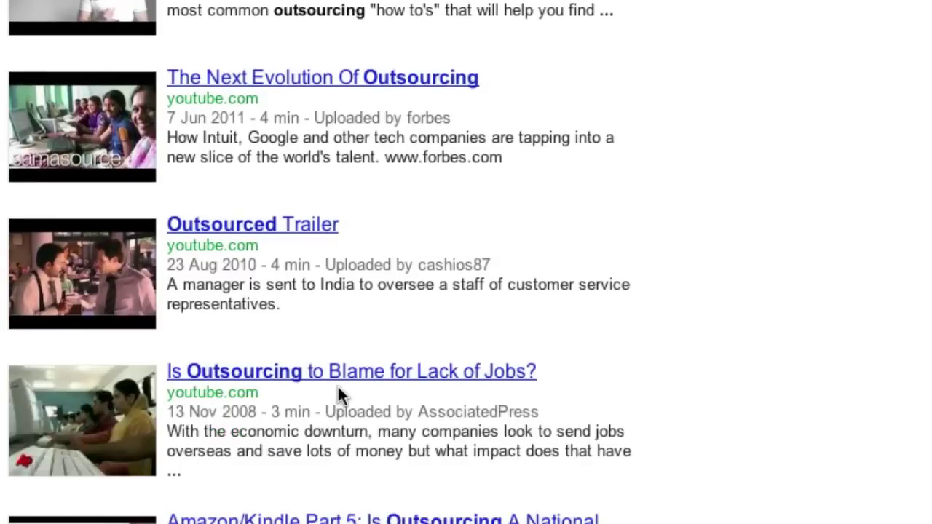
pyautogui.scroll(-1, 338, 381)
pyautogui.scroll(-6, 338, 381)
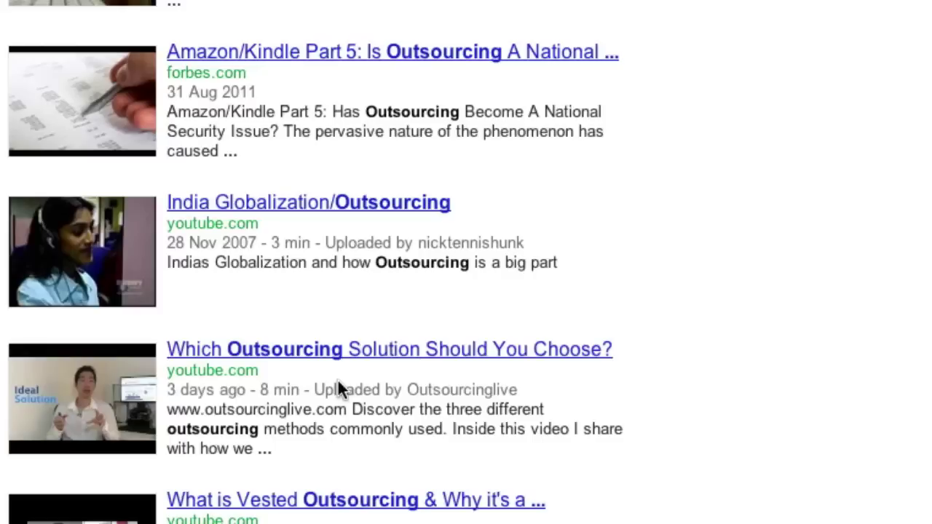
pyautogui.scroll(2, 338, 381)
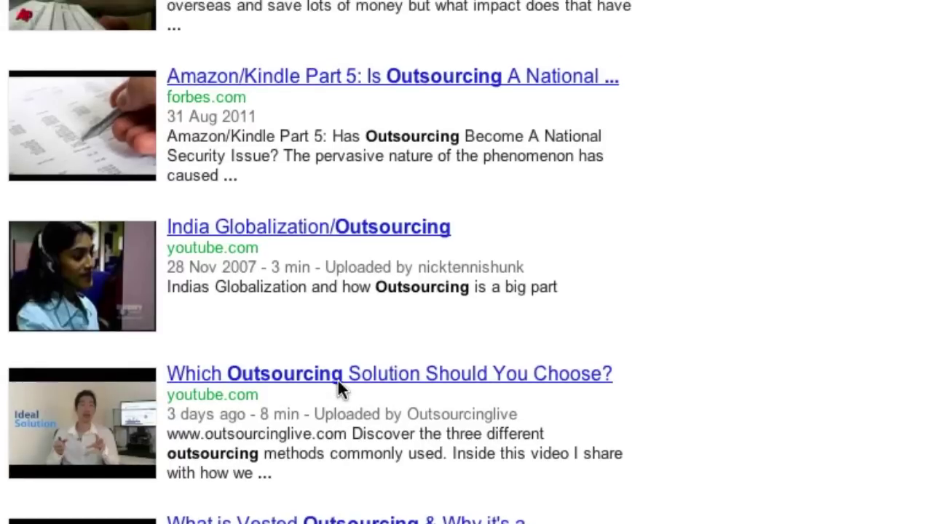
pyautogui.scroll(6, 338, 380)
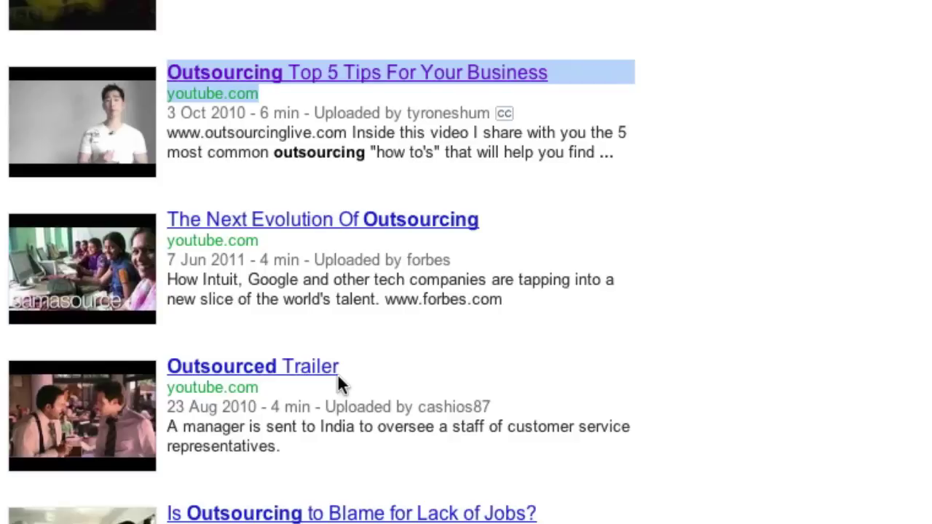
pyautogui.scroll(4, 338, 384)
pyautogui.click(588, 339)
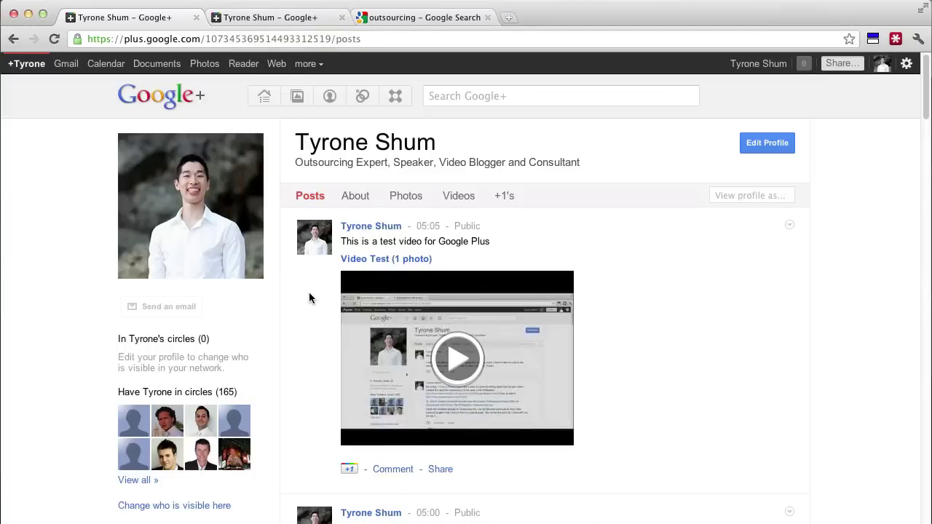
# Switch to the second tab showing the signed-out public profile at outsourcinglive.com/google-plus
pyautogui.click(263, 22)
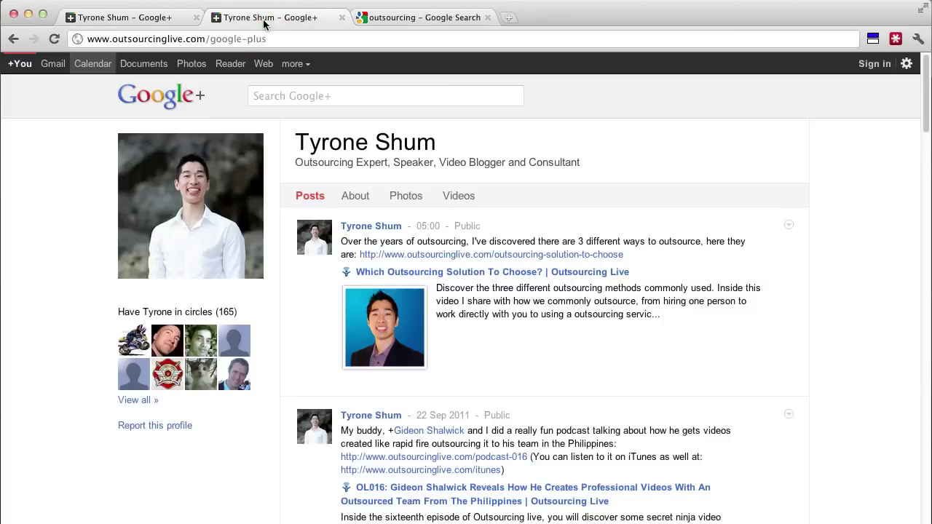